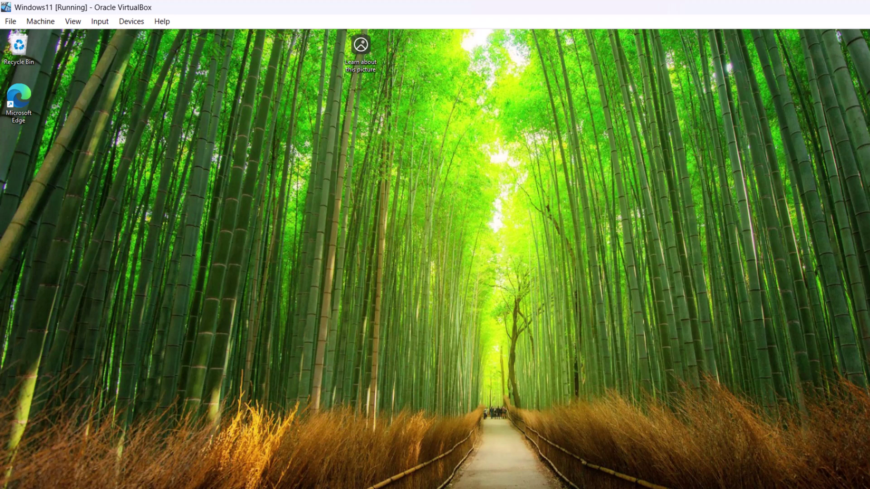
Step: Reach the System > About page with this PC's device and Windows specifications
key("super+x")
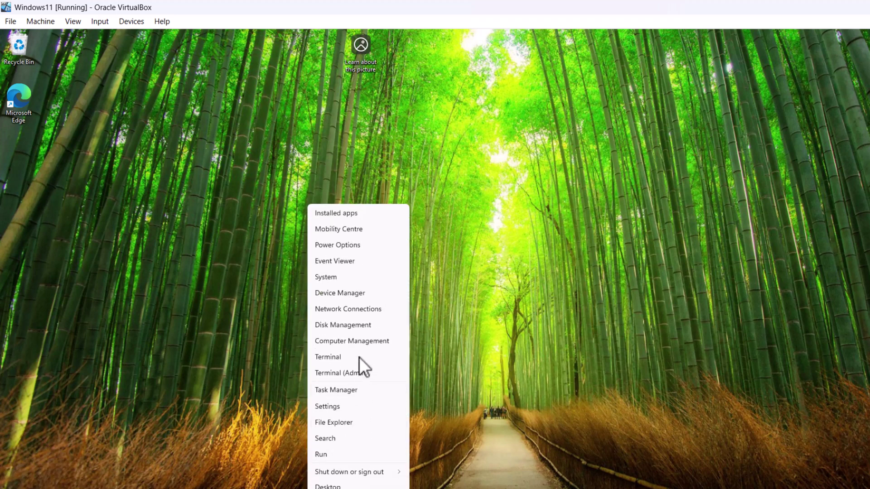
left_click(347, 279)
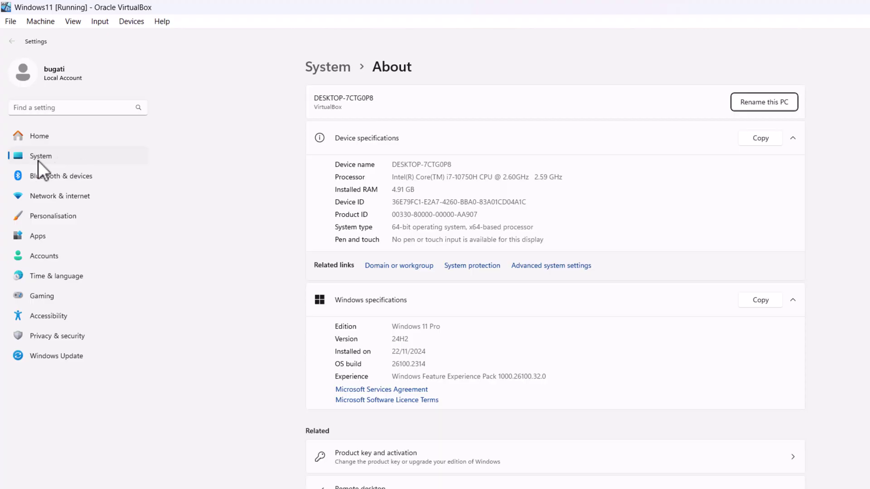
left_click(49, 155)
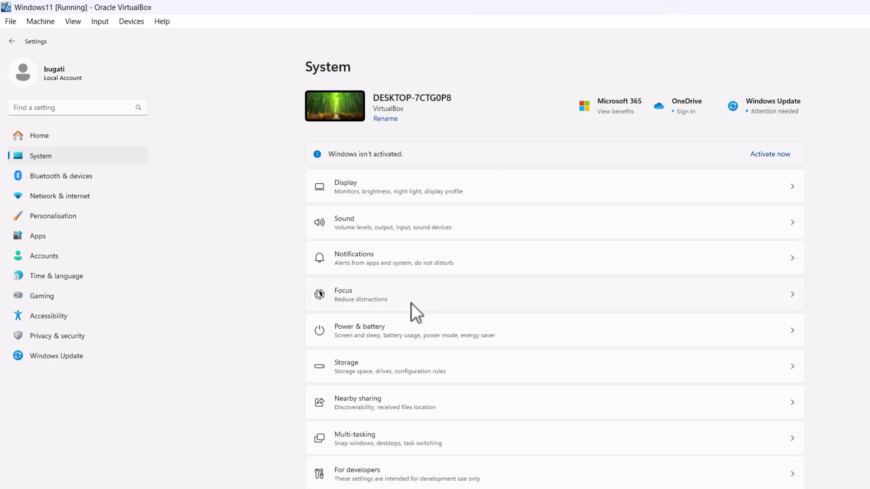
scroll(410, 301, "down", 2)
scroll(409, 301, "down", 3)
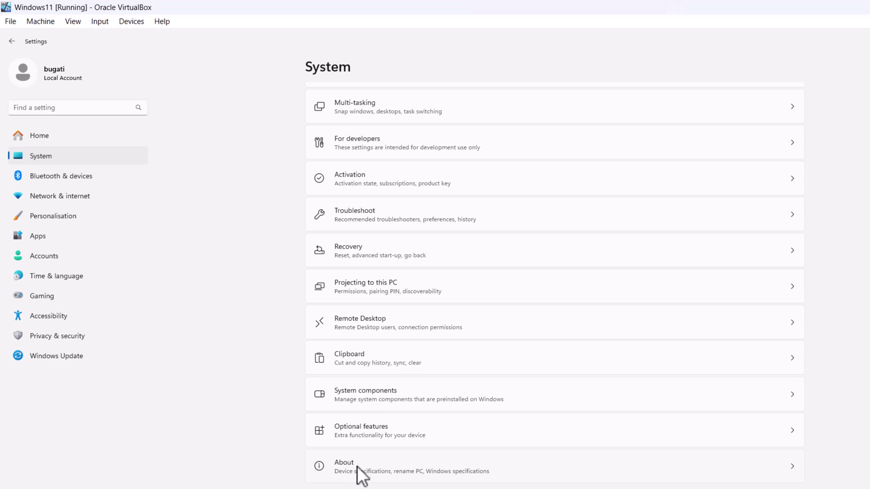
left_click(357, 466)
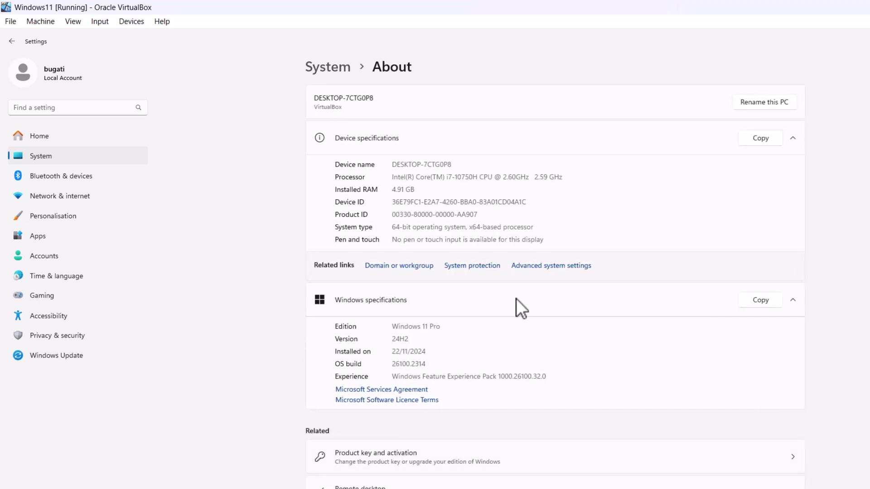
Step: In Computer Name changes, switch from WORKGROUP1 to Domain and enter mydomain.com
left_click(547, 267)
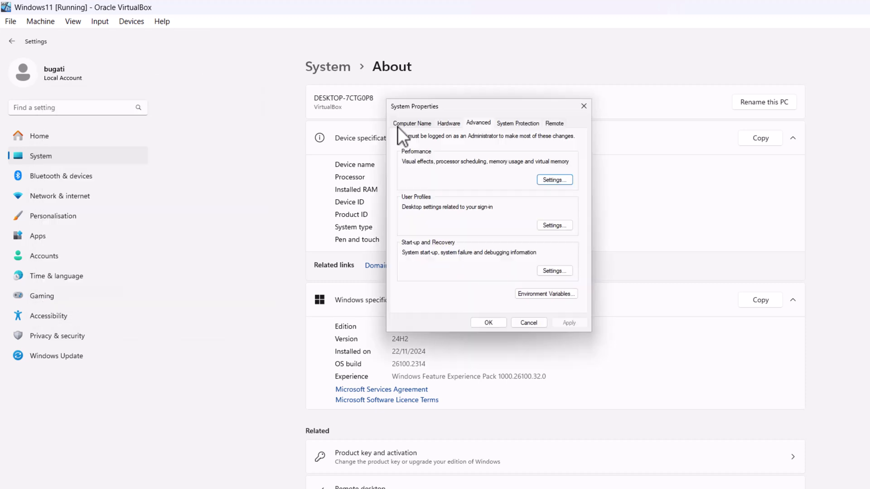
left_click(414, 124)
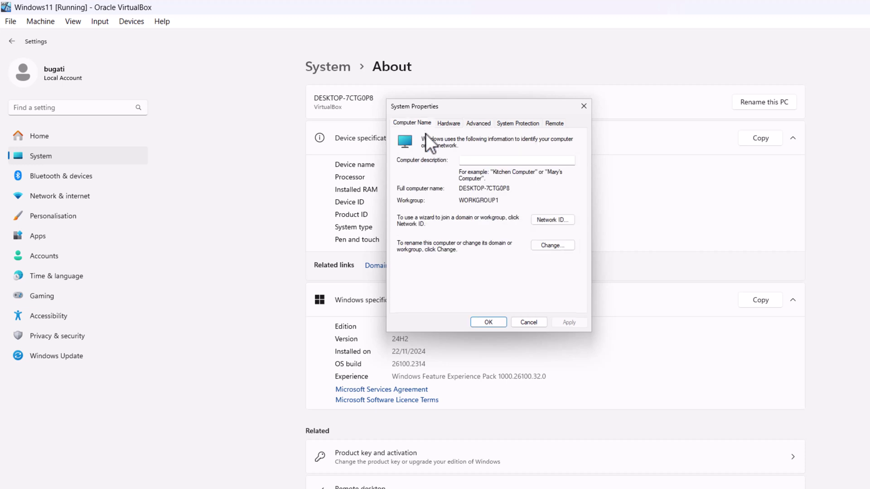
left_click(551, 245)
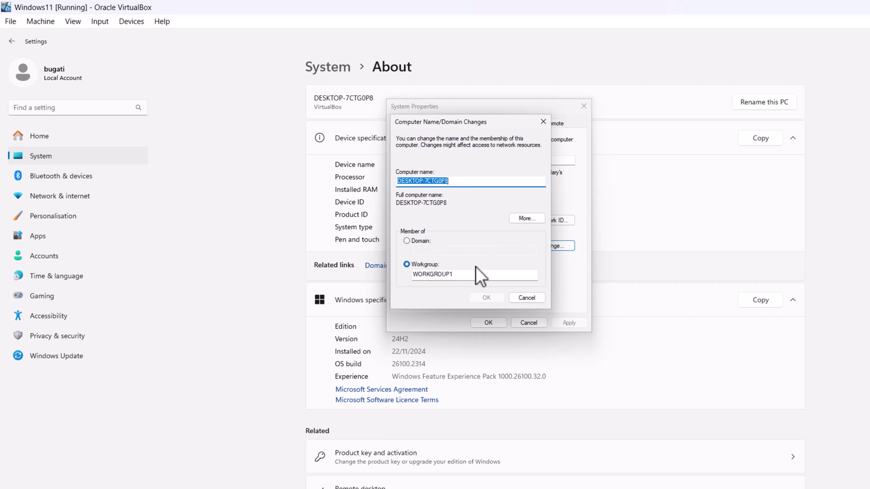
left_click(406, 241)
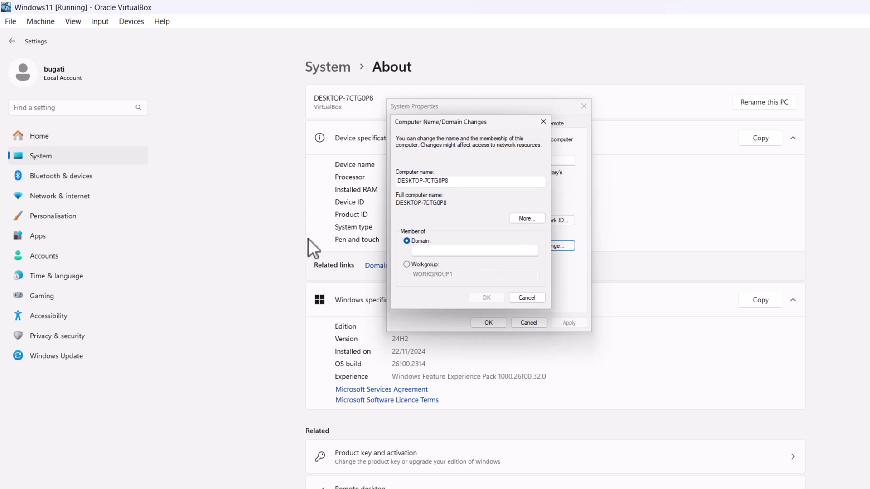
left_click(427, 251)
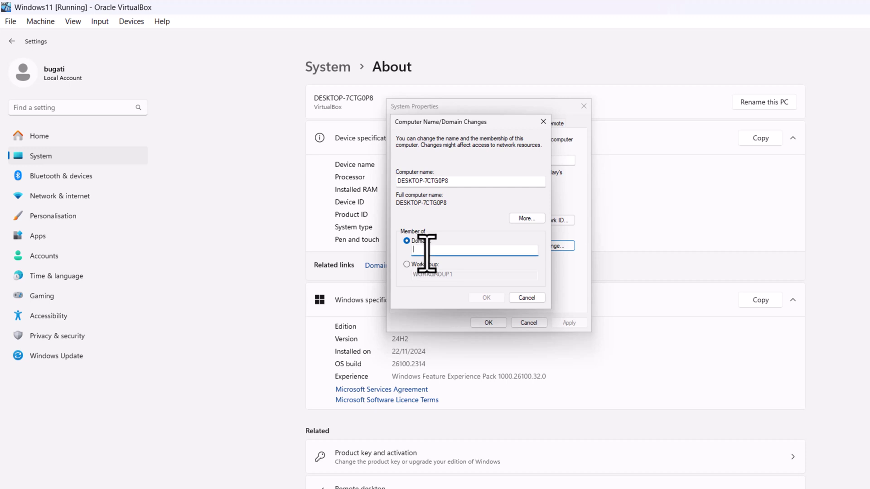
type("my")
type("domain.com")
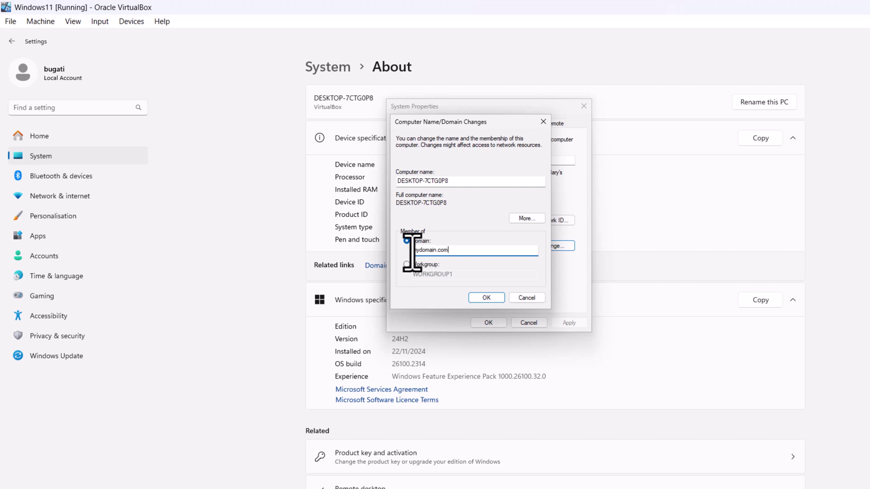
left_click_drag(412, 251, 451, 252)
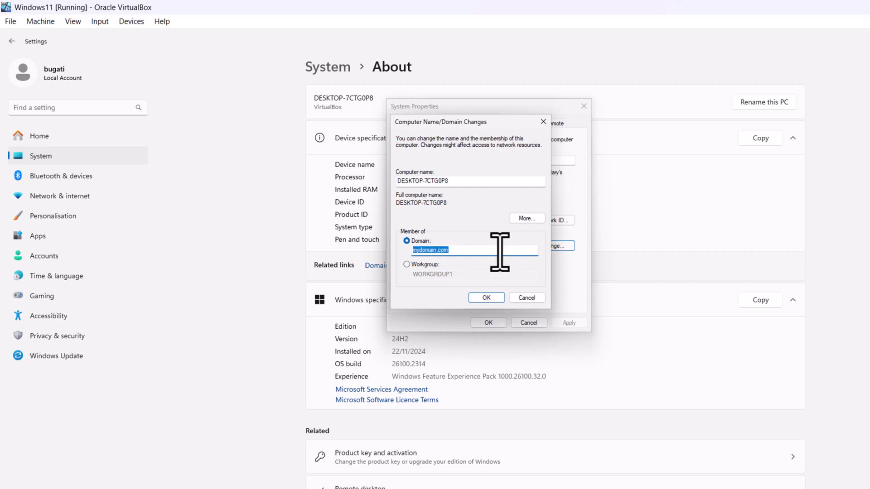
Step: Confirm joining mydomain.com, which fails because no domain controller can be contacted
left_click(480, 299)
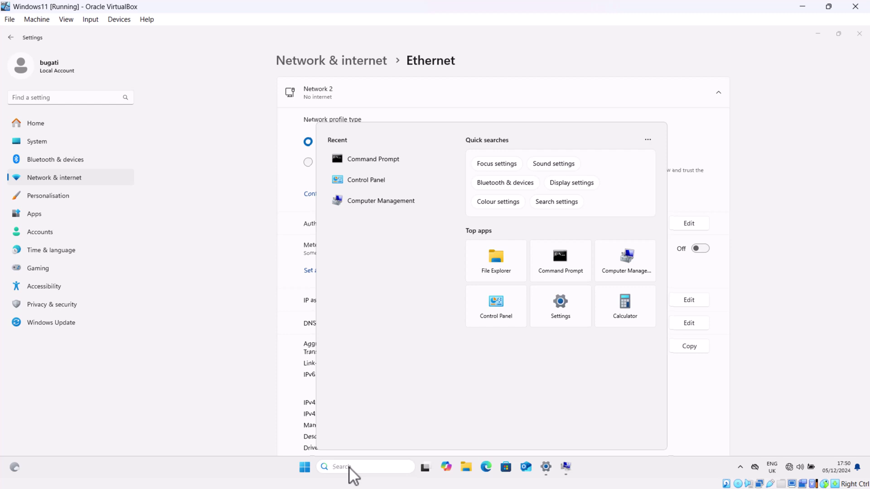
Step: Through Network and Sharing Centre, reach the Ethernet adapter's properties with IPv4 selected
left_click(364, 179)
left_click(330, 221)
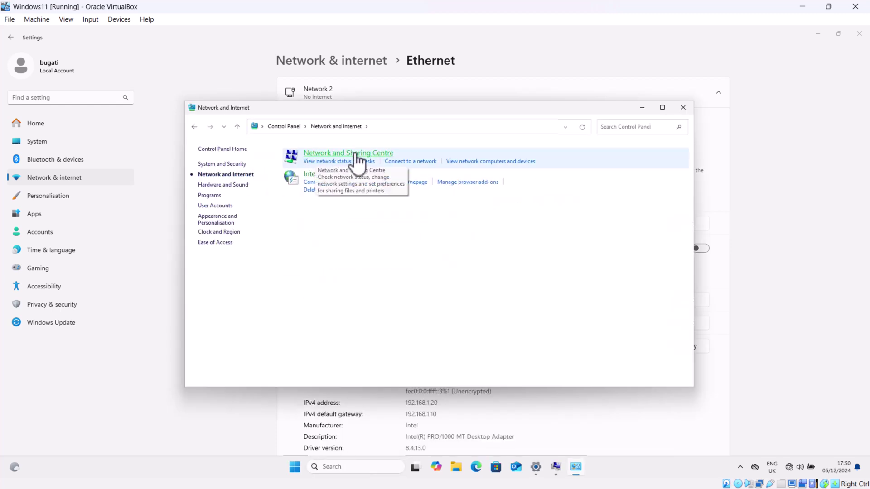
left_click(344, 155)
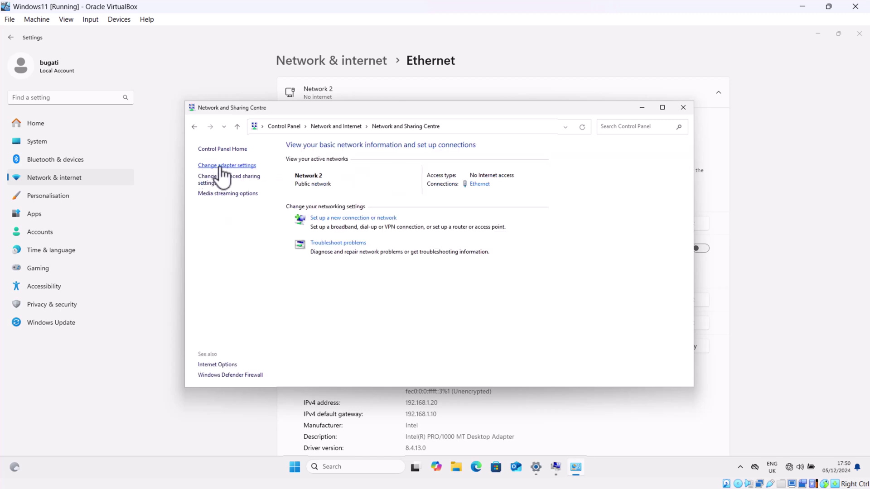
left_click(222, 167)
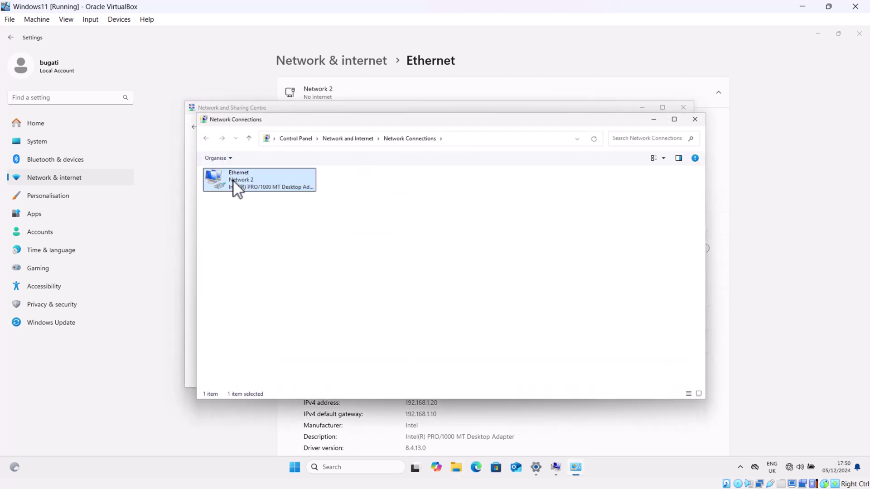
right_click(233, 180)
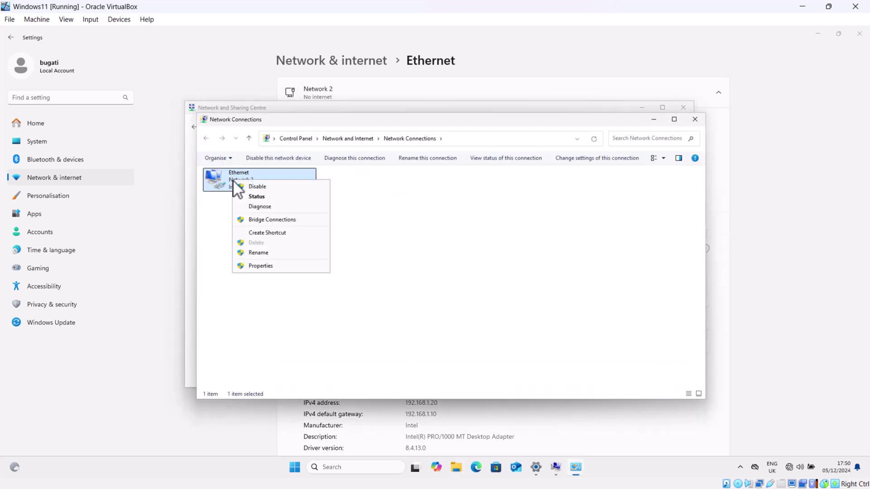
left_click(243, 265)
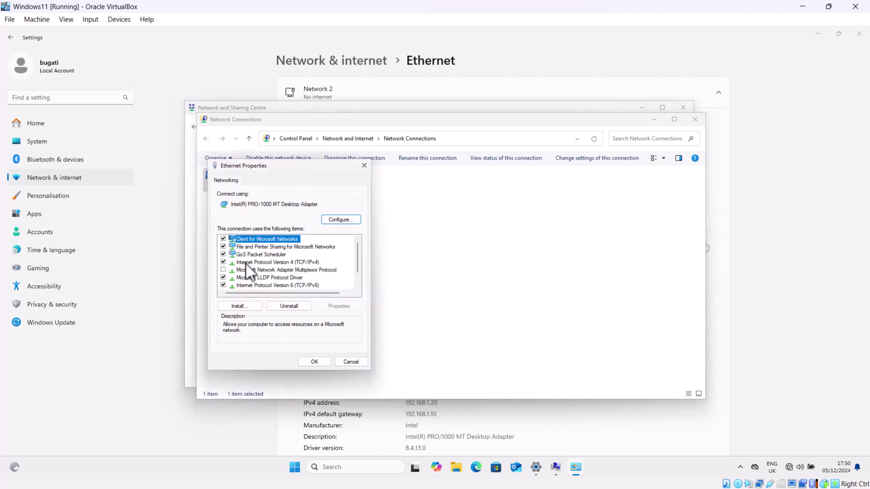
left_click(248, 262)
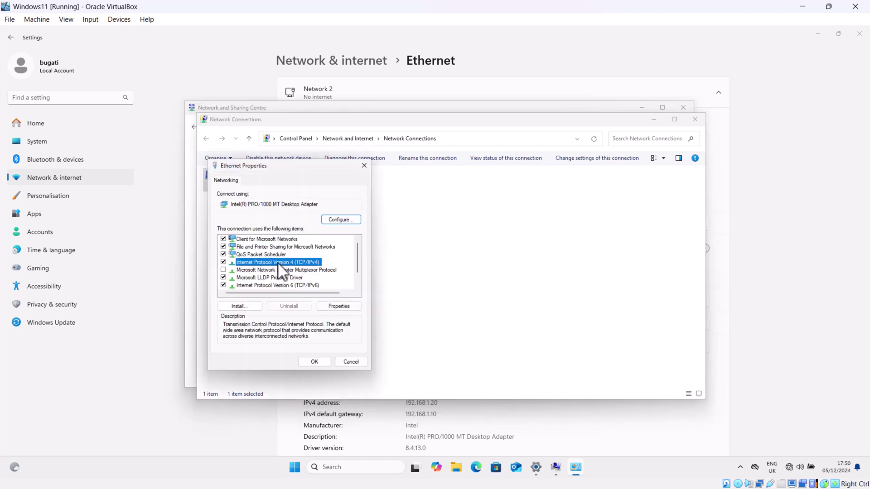
Step: Clear the IPv4 default gateway, set preferred DNS server 192.168.1.10 and save the adapter settings
left_click(344, 306)
double_click(369, 300)
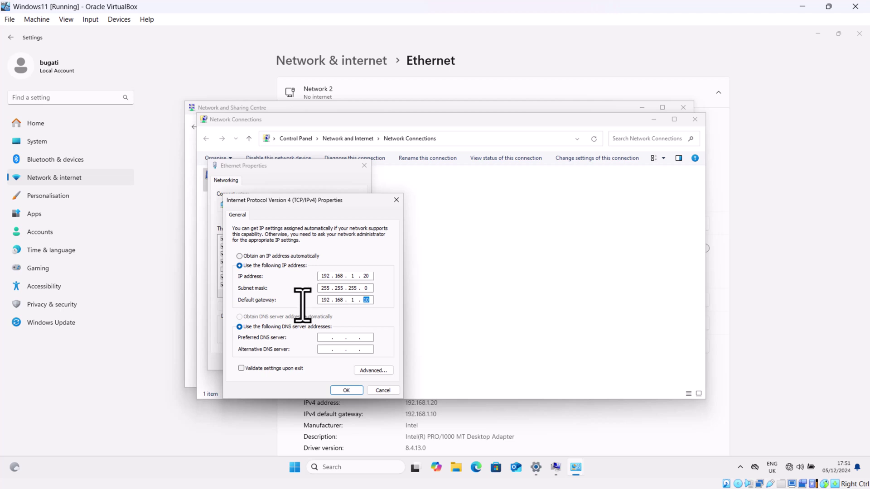
key("BackSpace")
key("BackSpace")
key("BackSpace")
key("BackSpace")
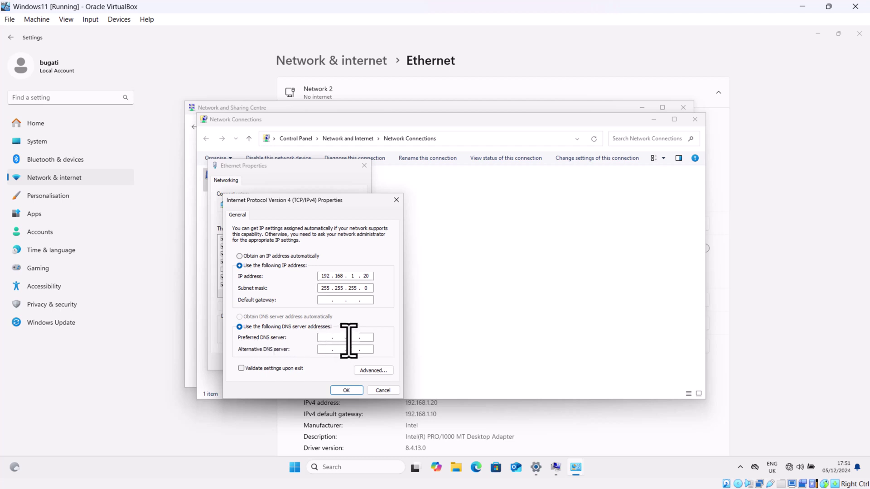
key("Tab")
key("Tab")
type("92")
type("681.")
type("0")
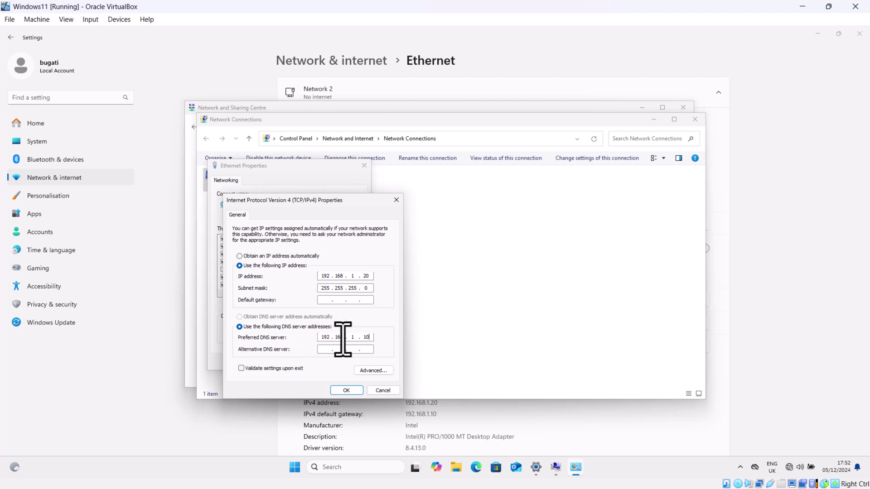
left_click(346, 389)
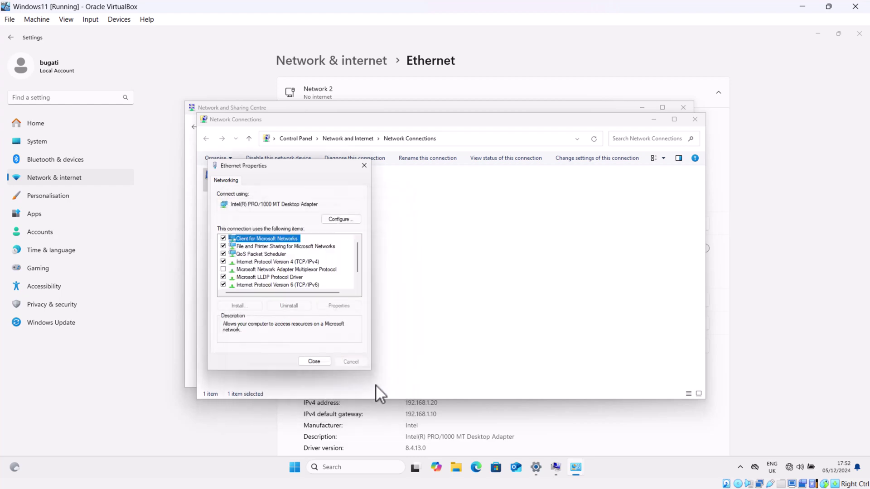
left_click(364, 166)
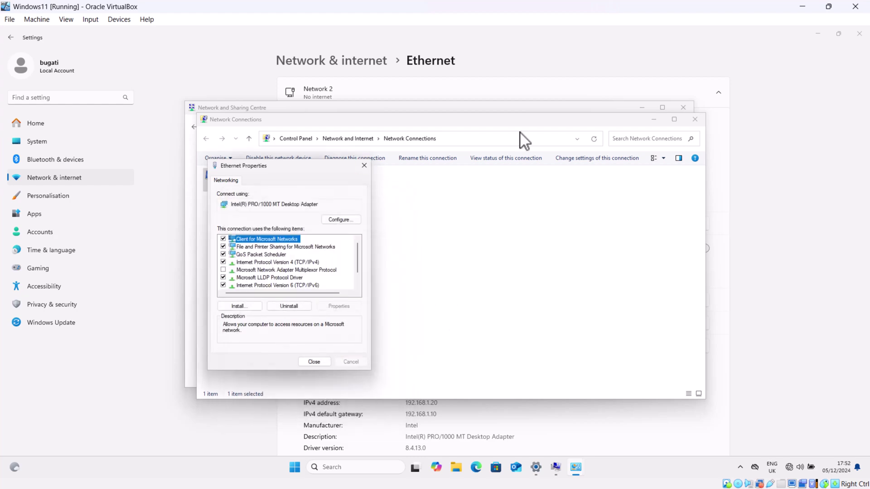
Step: Unlock the Windows Server 2025 VM via Insert Ctrl-Alt-Del and launch an Administrator Command Prompt
left_click(694, 119)
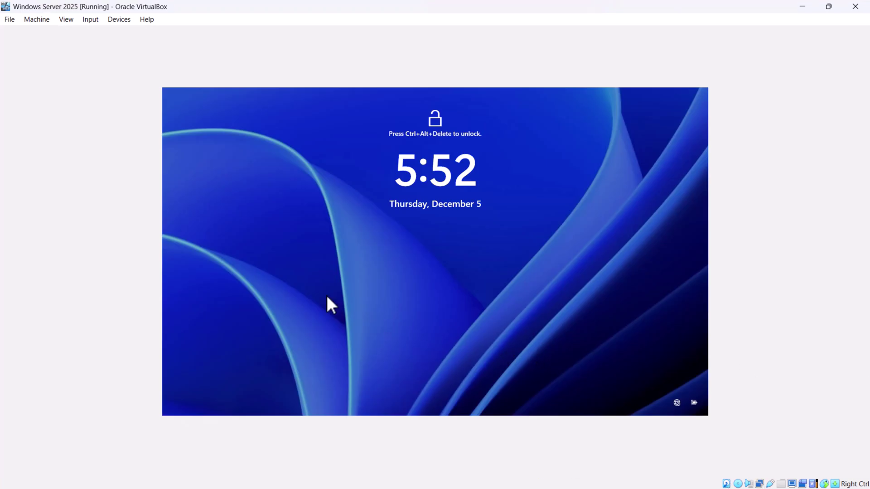
left_click(90, 19)
mouse_move(109, 33)
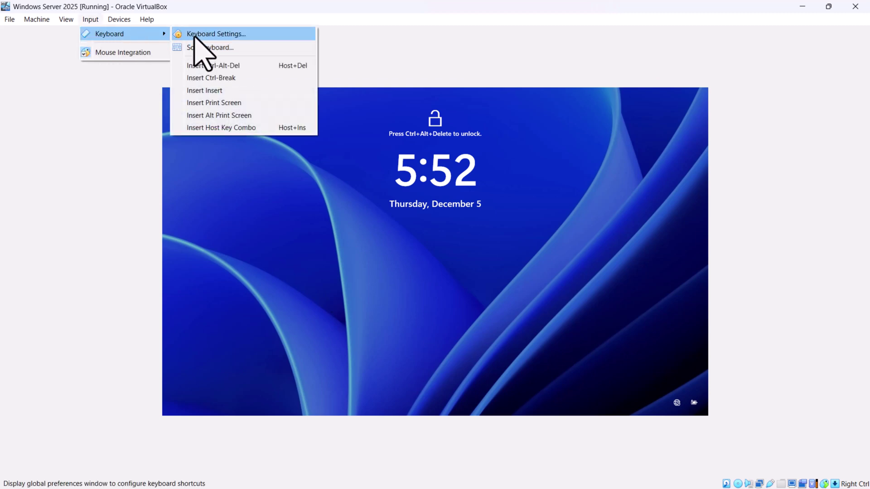
left_click(301, 178)
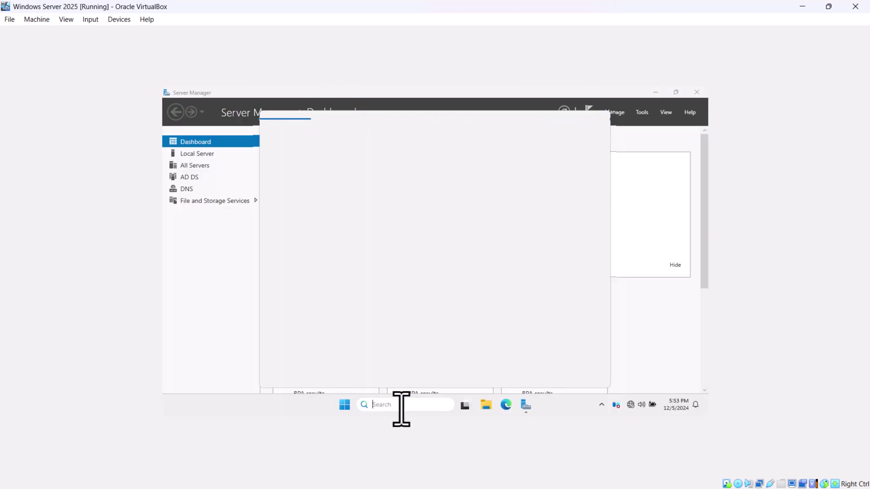
type("cmd")
key("Return")
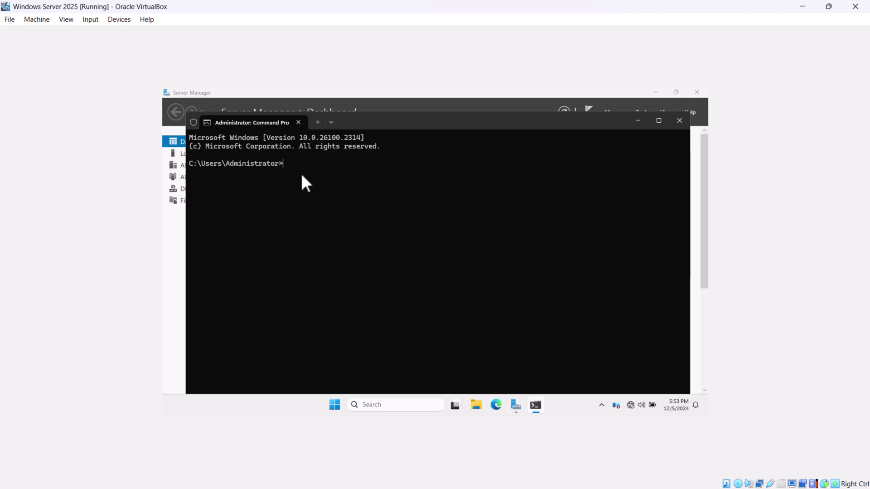
type("ipconfig")
Step: Run ipconfig on the server and copy its IPv4 address 192.168.1.10
key("Return")
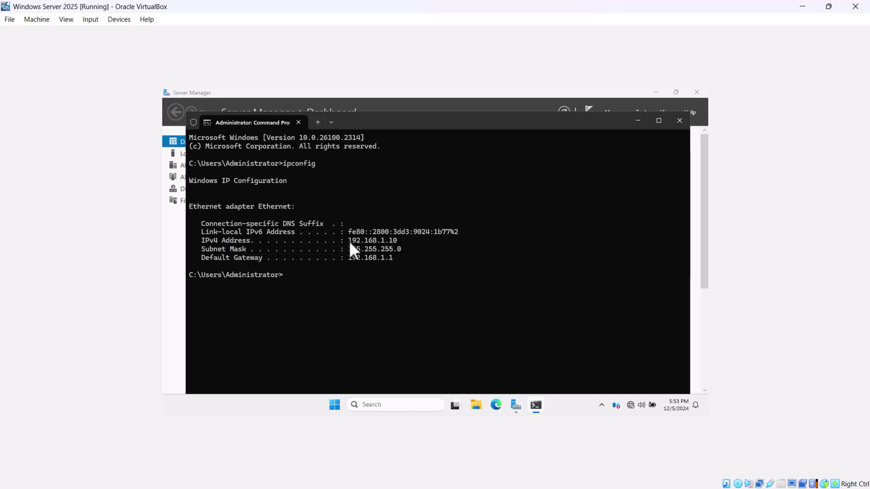
left_click_drag(349, 241, 394, 237)
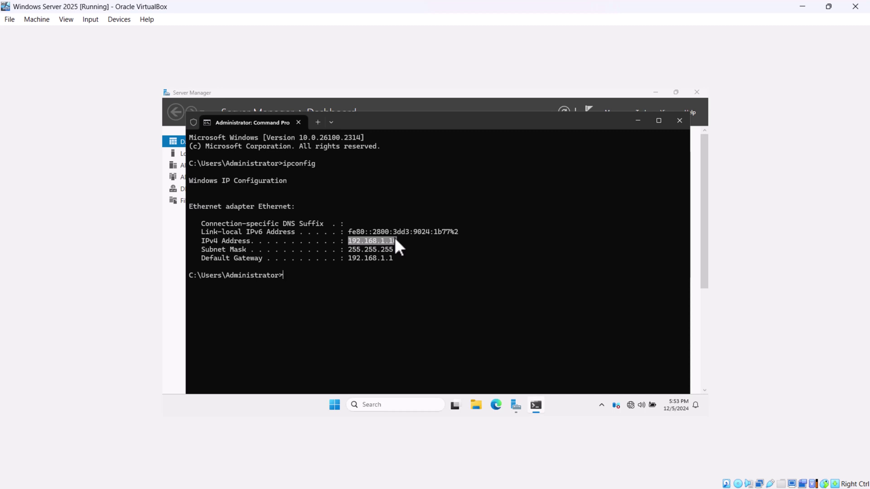
key("ctrl+c")
Step: Back on the Windows 11 VM, run ipconfig /all to verify DNS server 192.168.1.10, then close cmd
left_click(679, 120)
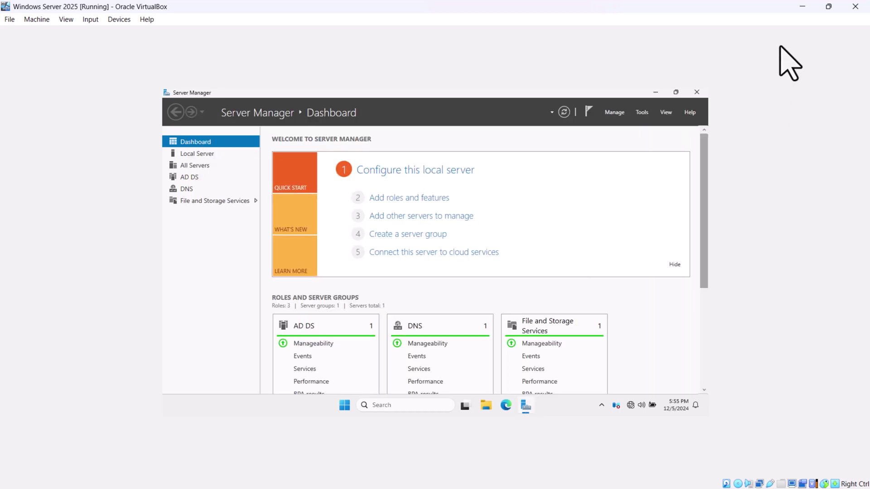
left_click(802, 7)
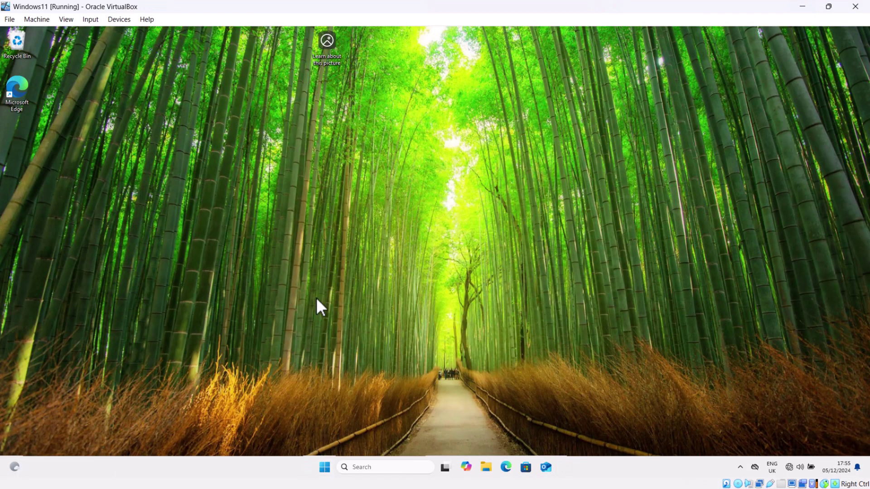
left_click(371, 466)
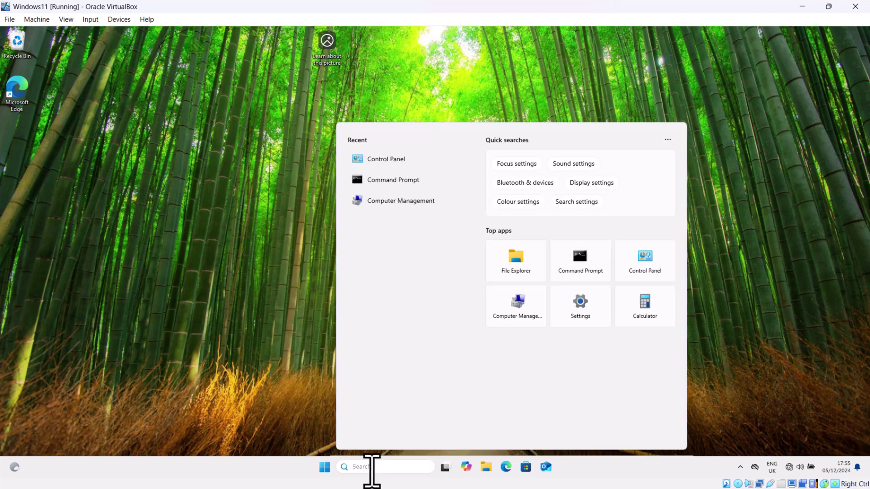
type("c")
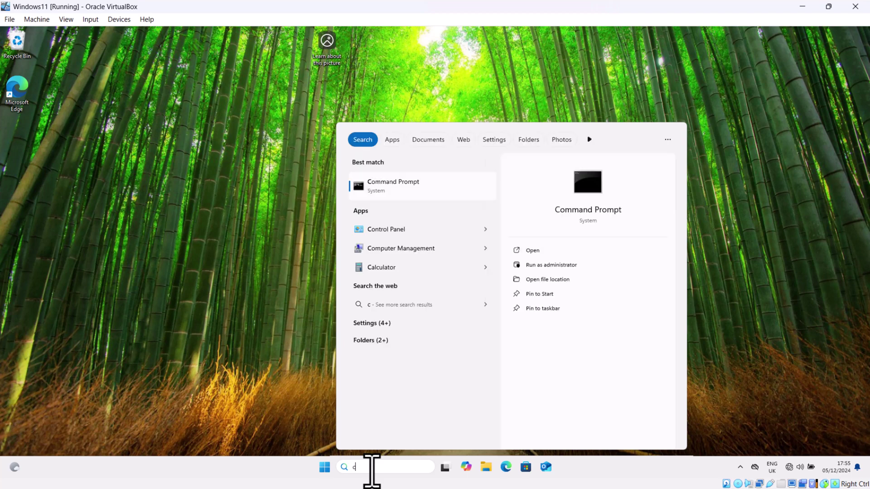
type("md")
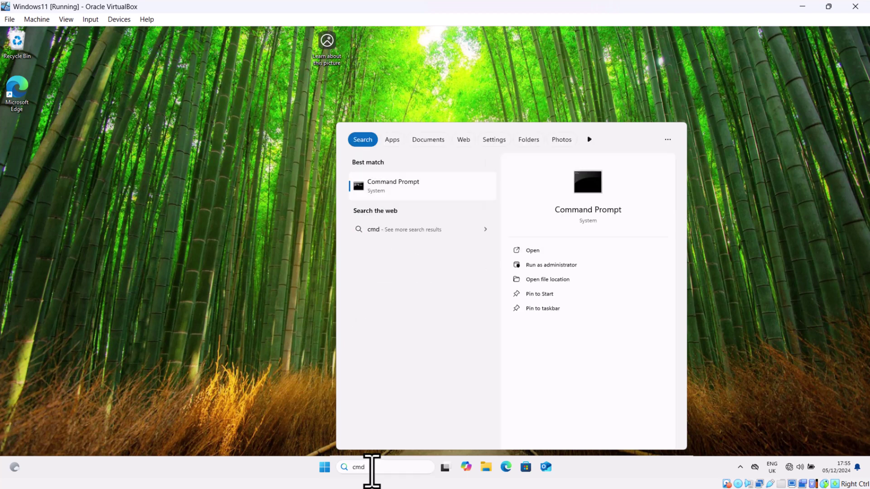
key("Return")
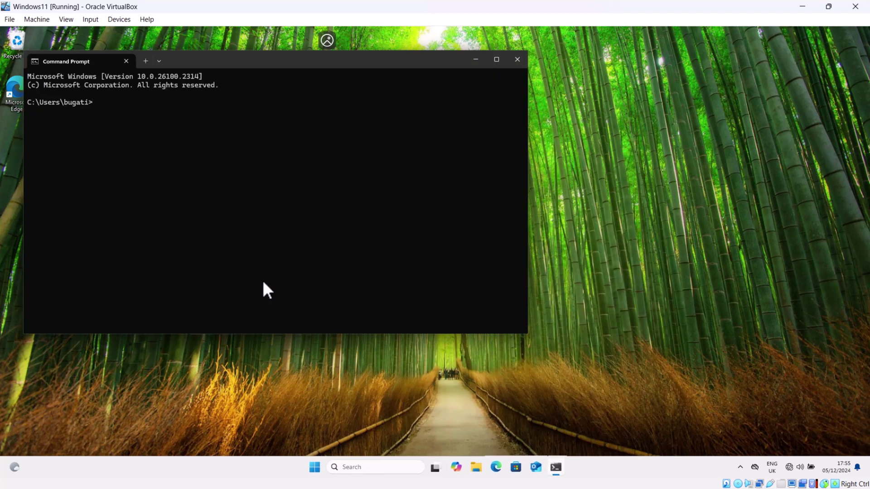
type("ip")
type("config /al")
type("l")
key("Return")
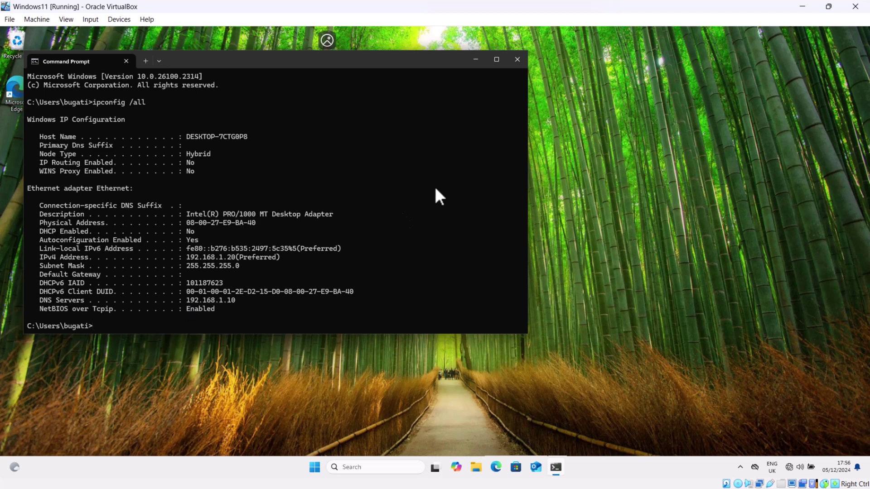
key("alt+F4")
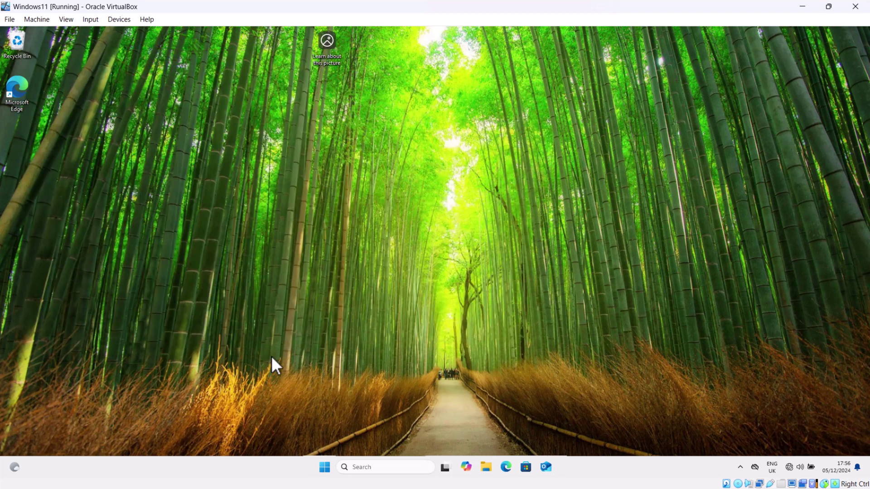
Step: From Settings > System > About, bring up System Properties and centre the dialog
right_click(323, 467)
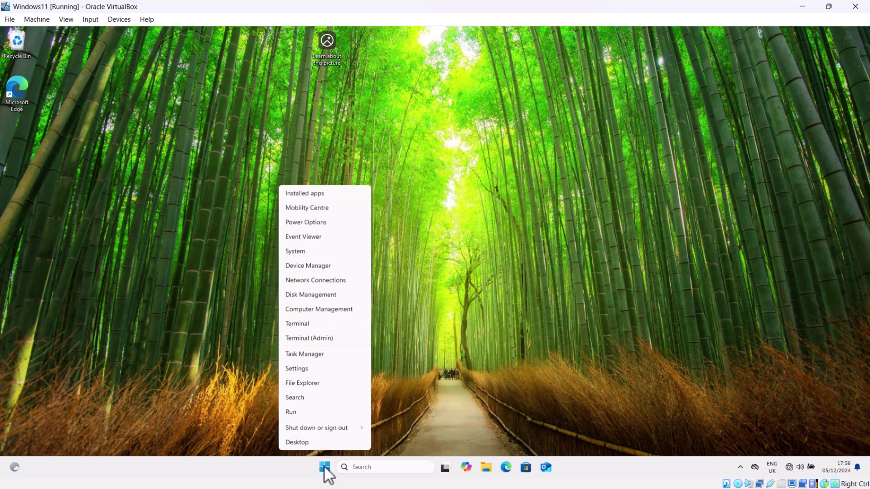
left_click(311, 371)
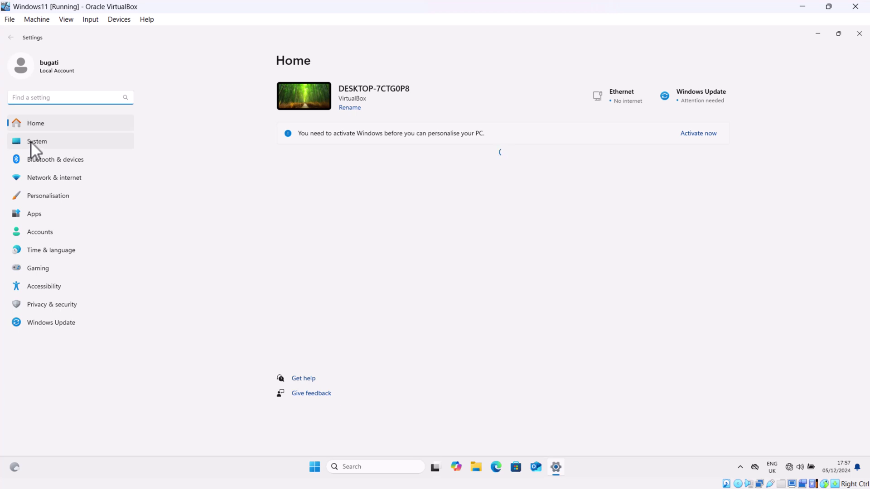
left_click(30, 142)
scroll(323, 259, "down", 5)
scroll(323, 258, "down", 1)
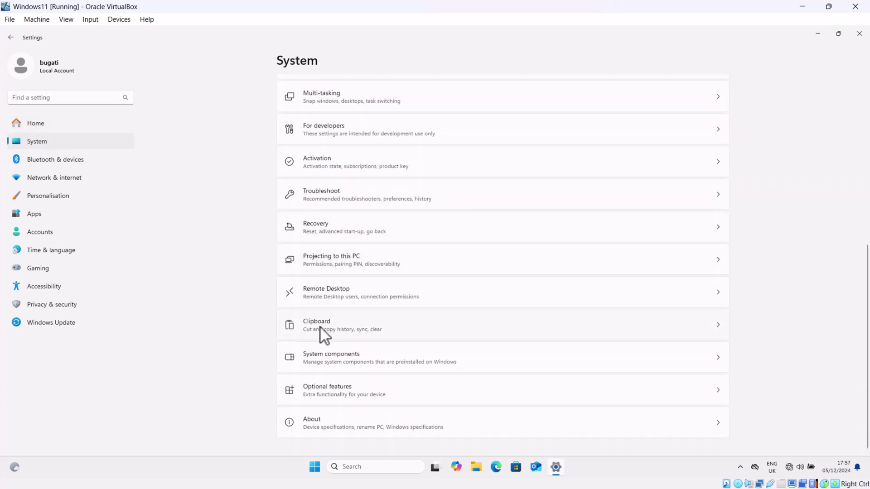
left_click(321, 424)
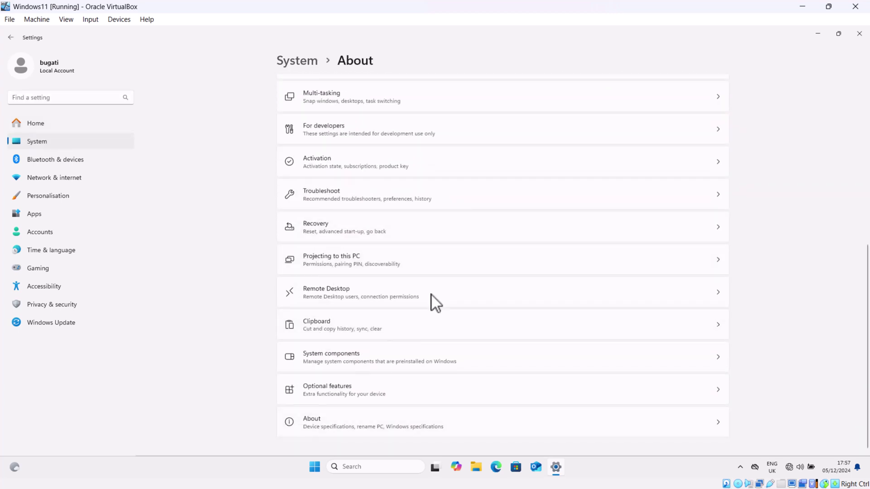
left_click(518, 250)
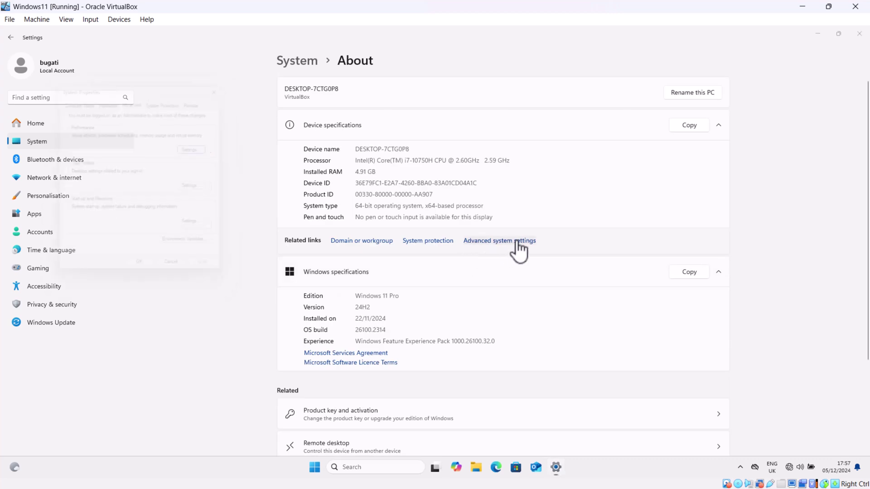
left_click_drag(111, 82, 316, 82)
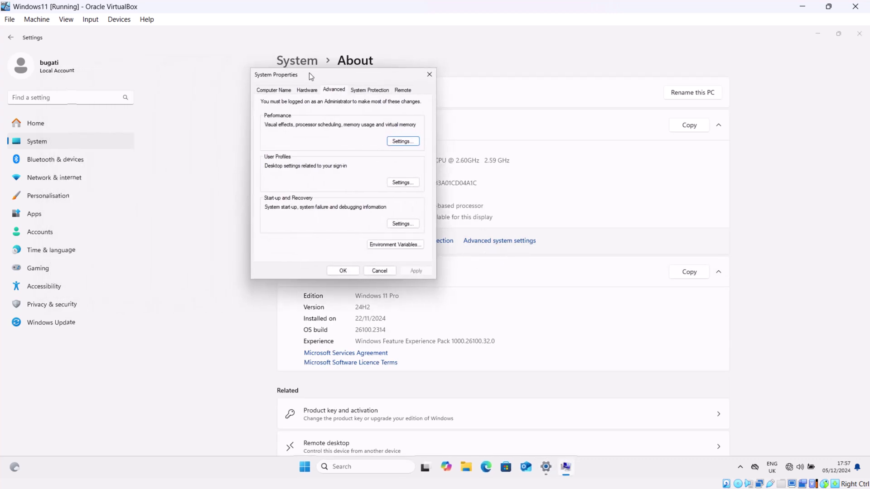
Step: In Computer Name changes, select Domain membership and enter mydomain.com
left_click(272, 91)
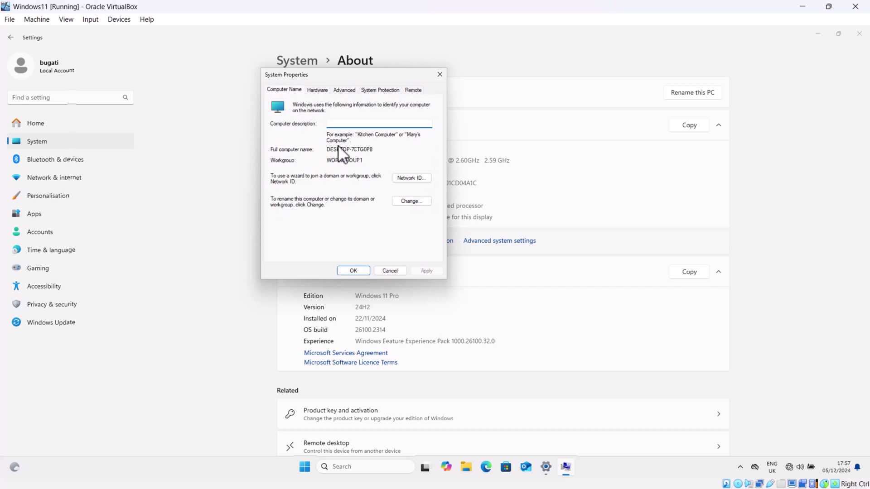
left_click(408, 201)
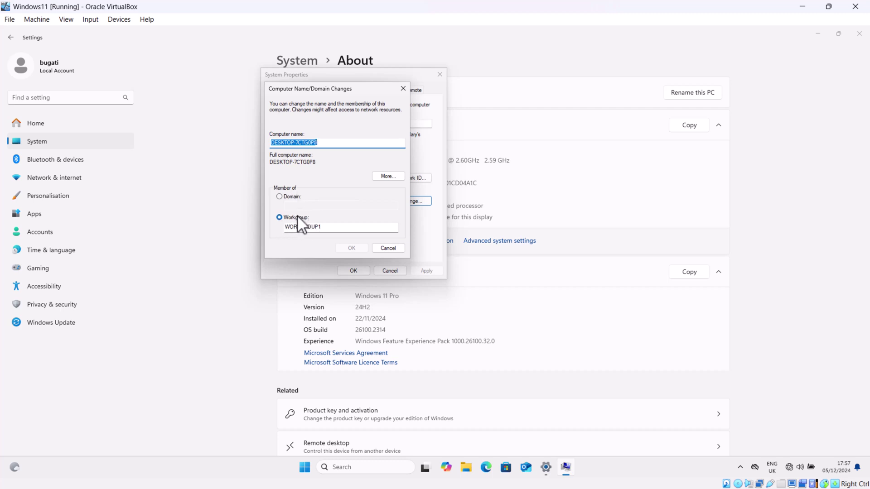
left_click(278, 198)
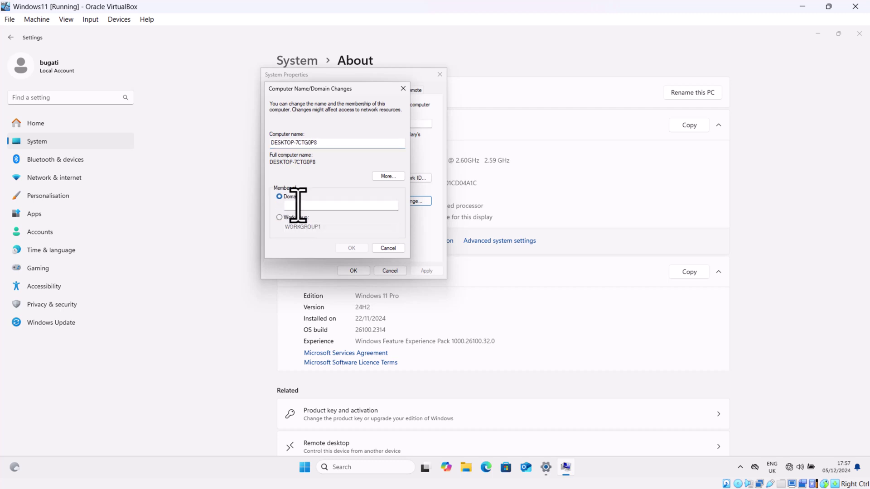
left_click(297, 205)
type("my")
type("domain.com")
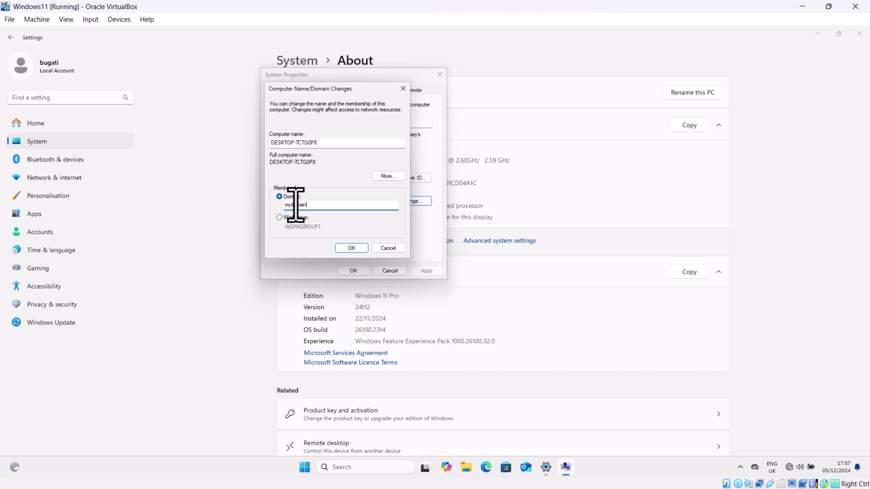
left_click_drag(281, 204, 321, 204)
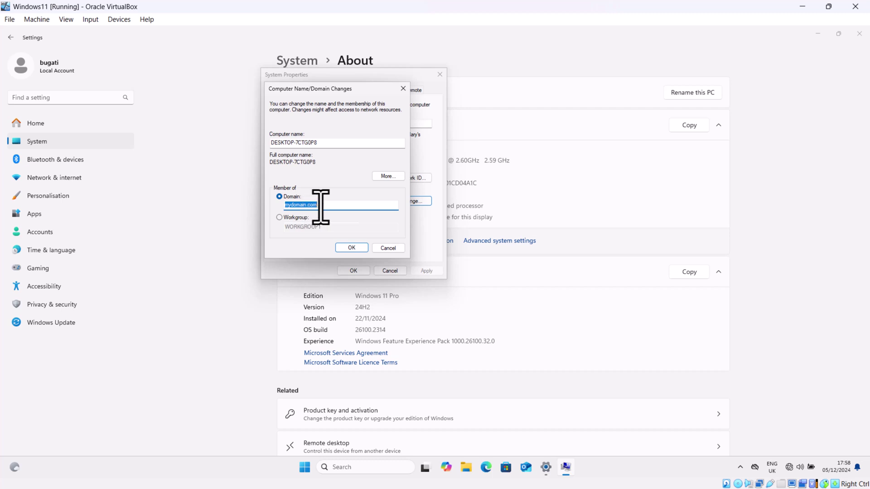
Step: Enter Administrator as the domain username and its password to authorise joining mydomain.com
left_click(351, 247)
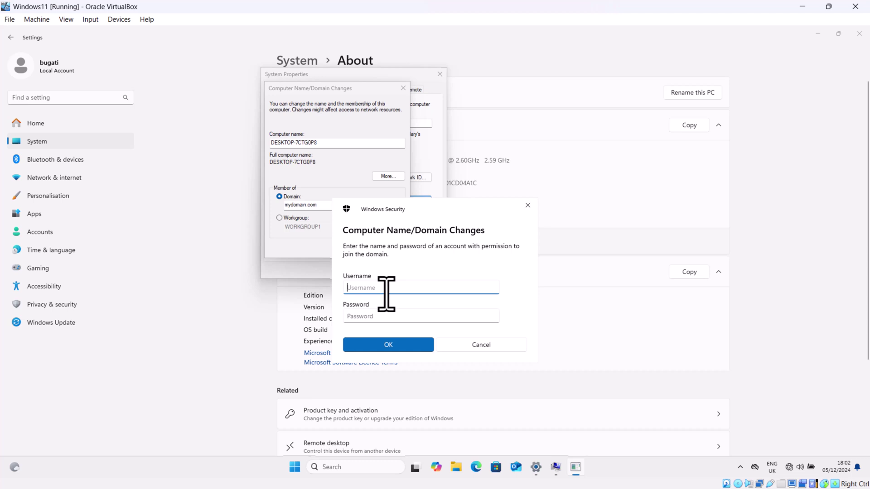
type("Admini")
type("strator")
left_click(377, 317)
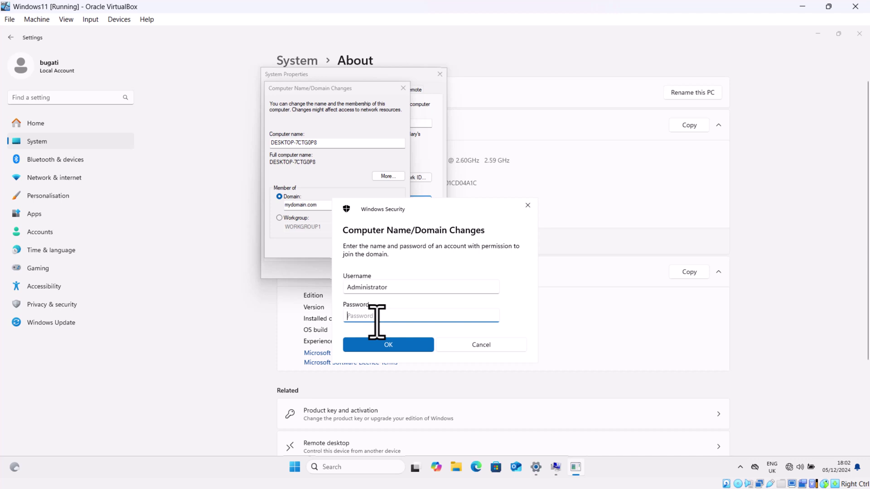
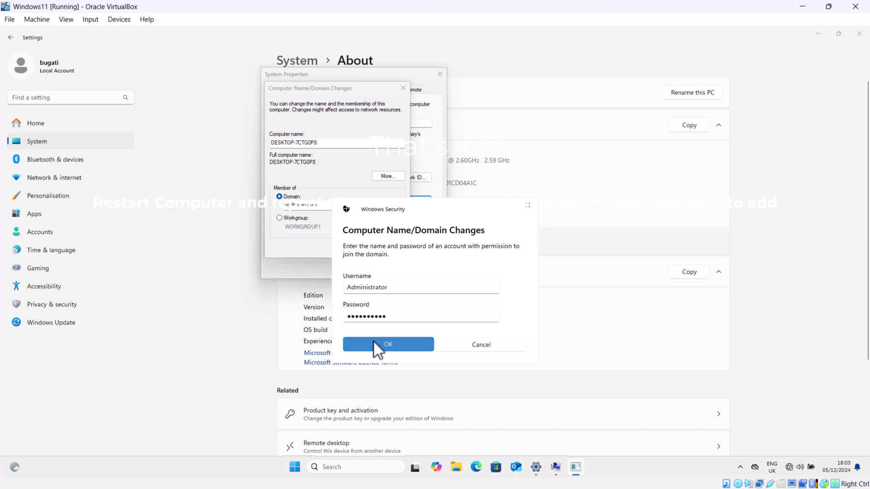